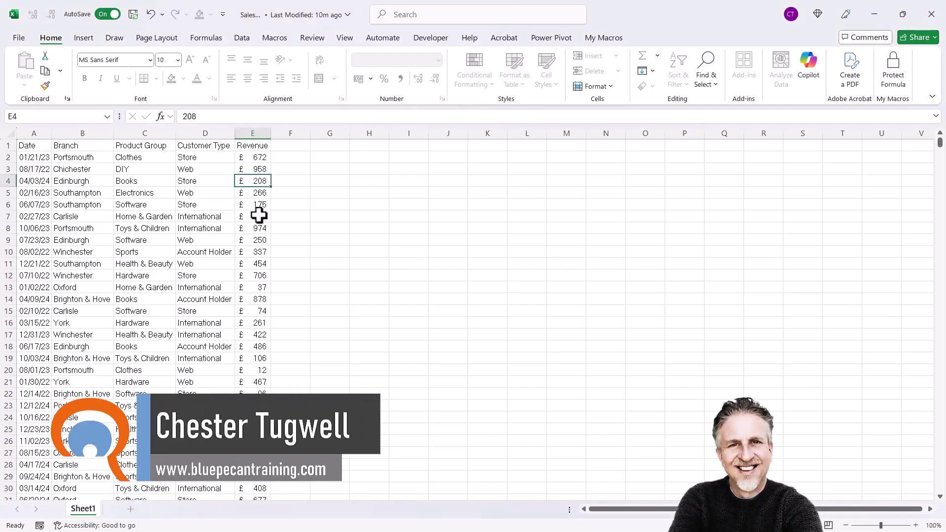
Verify that cell E4 and the workbook structure are both protected, then close Sales.xlsx
key(Delete)
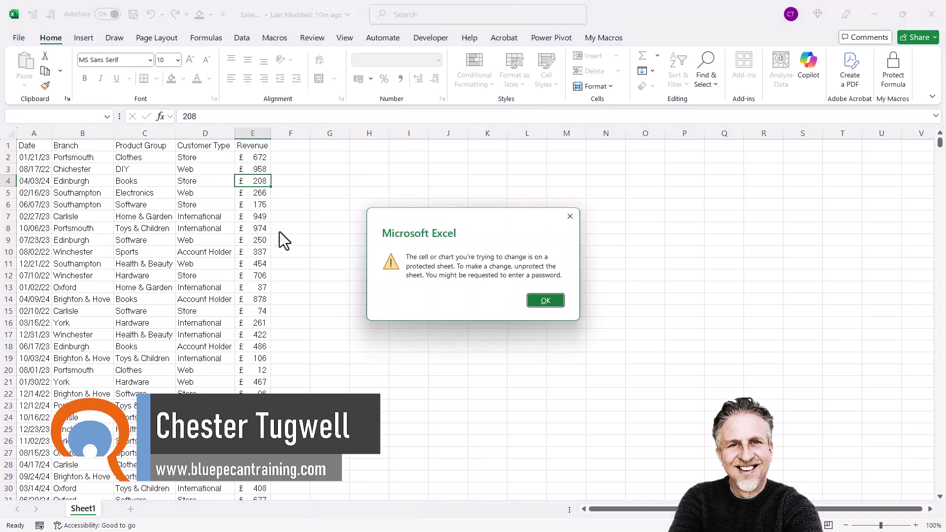
click(546, 301)
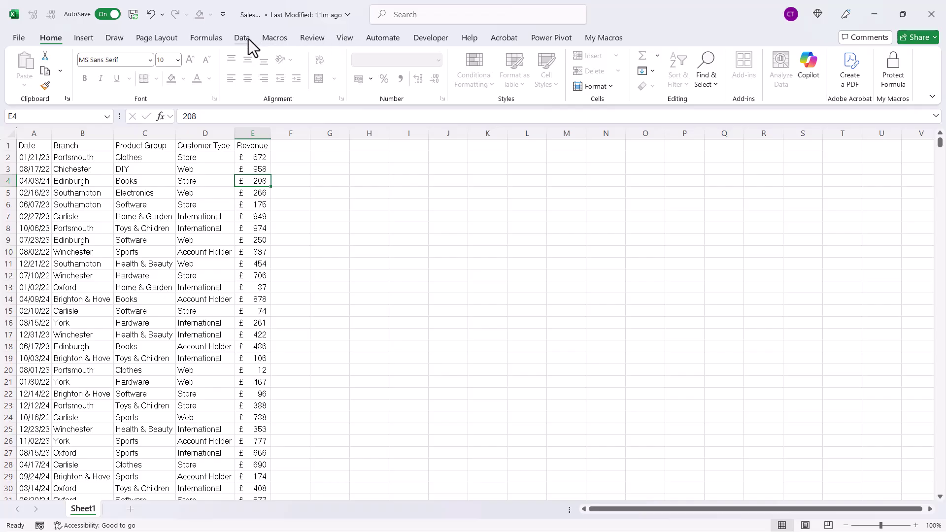
click(313, 38)
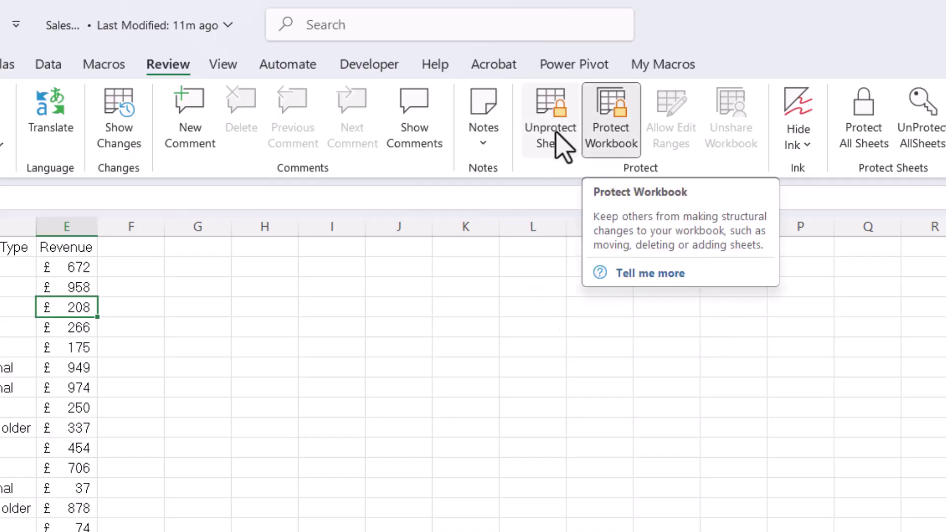
click(611, 143)
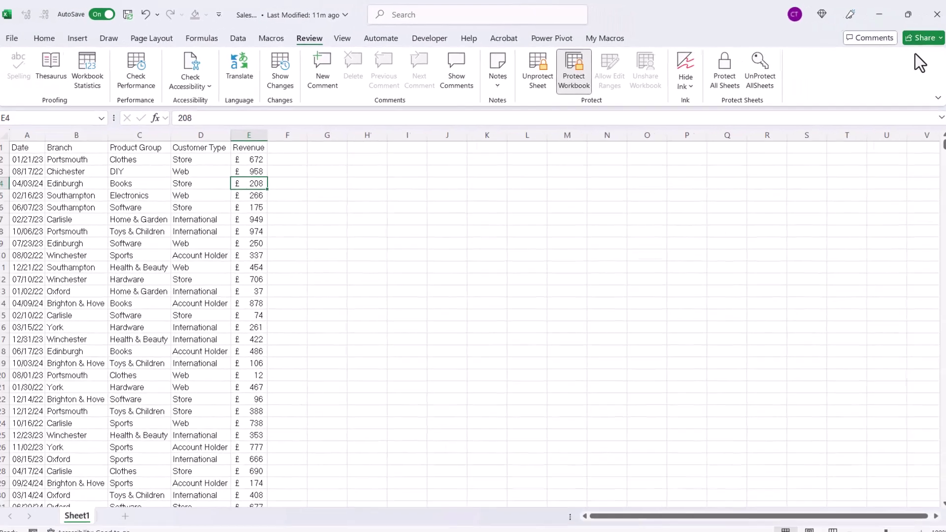
click(933, 17)
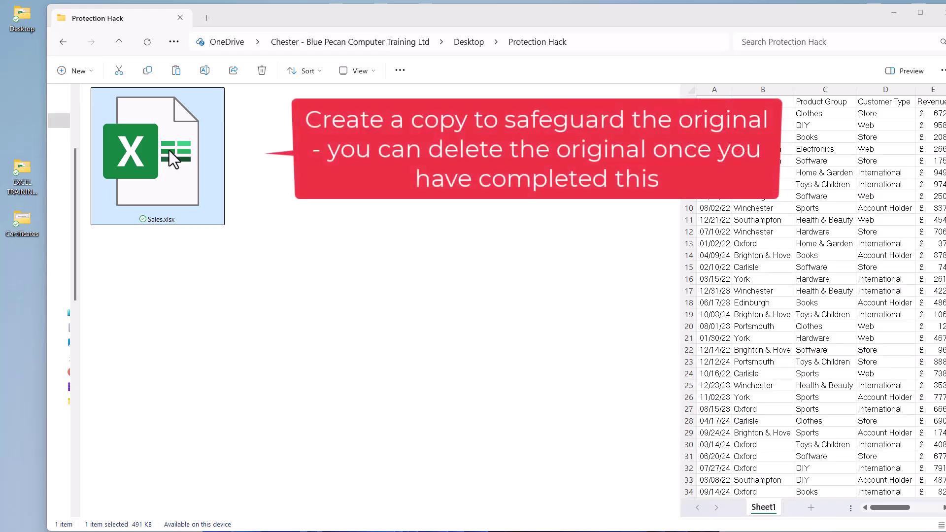
Duplicate Sales.xlsx as Sales - Copy.xlsx, and hide then re-show file name extensions
drag(172, 159, 326, 187)
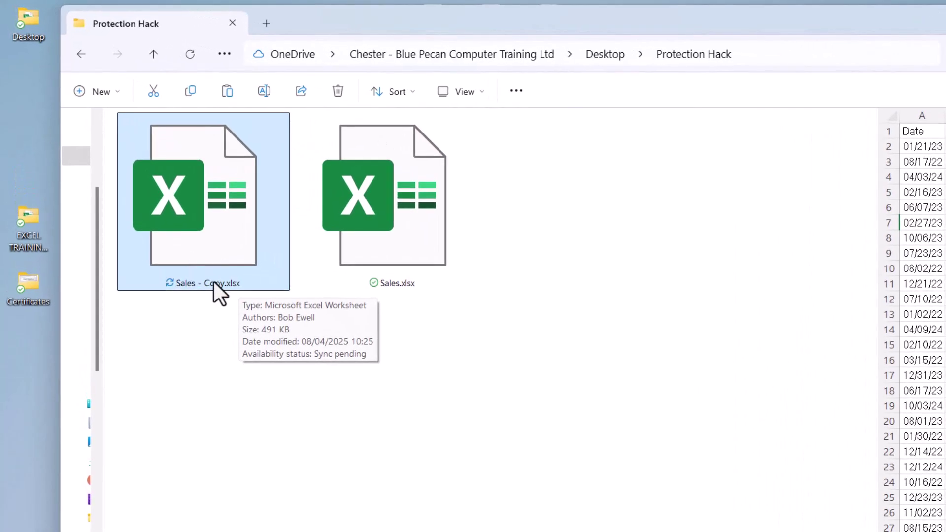
click(471, 90)
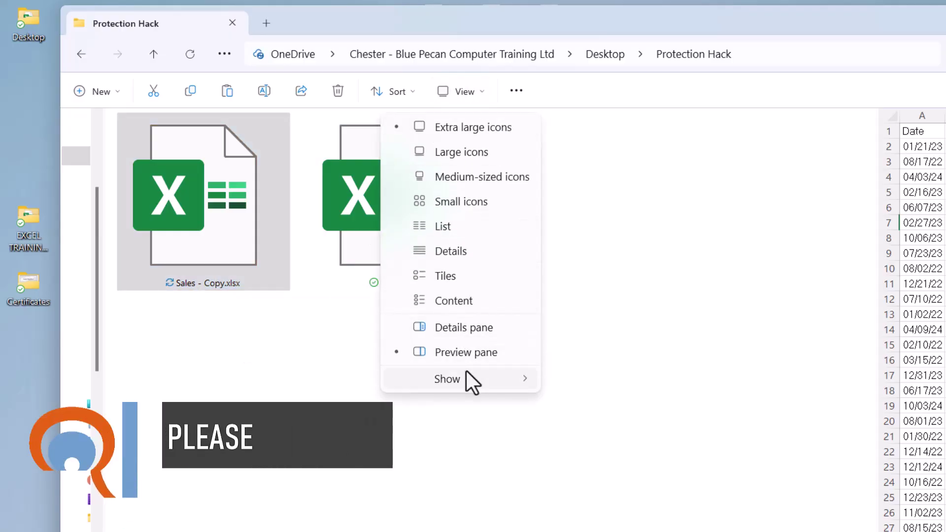
mouse_move(467, 380)
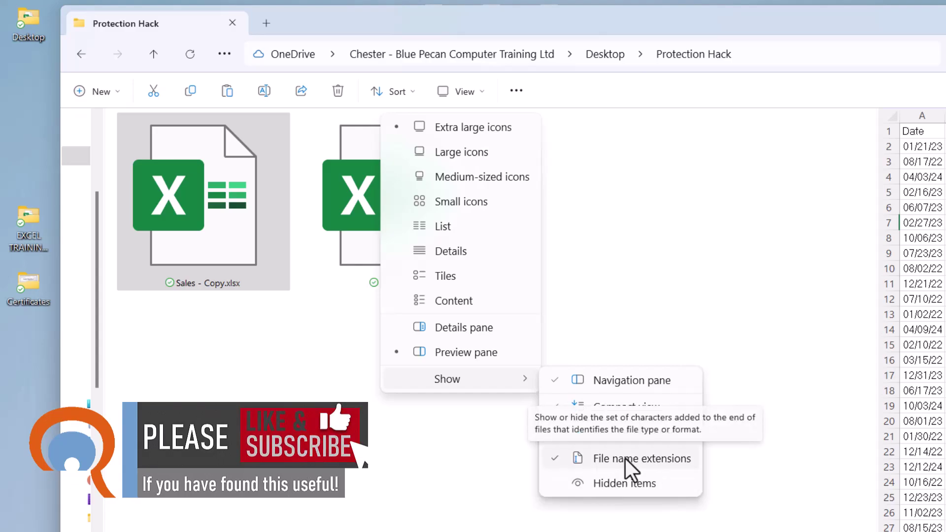
click(557, 454)
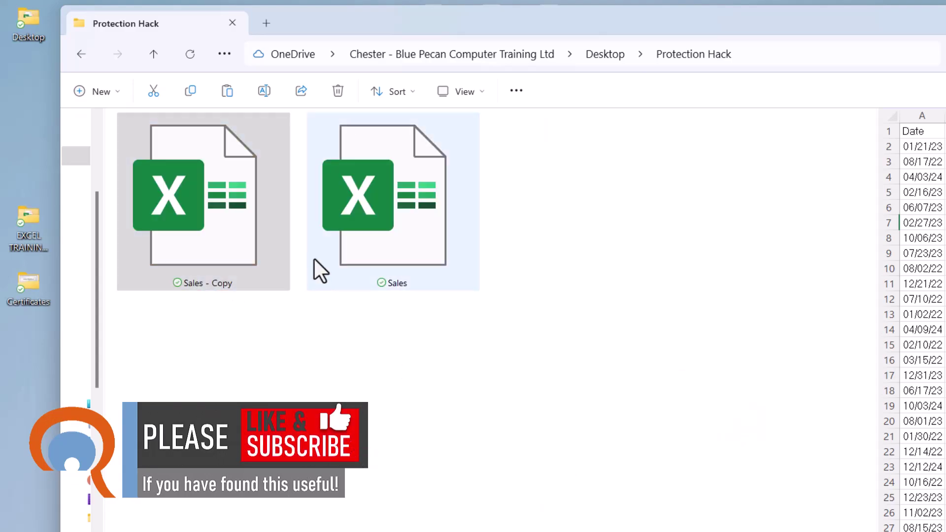
click(482, 91)
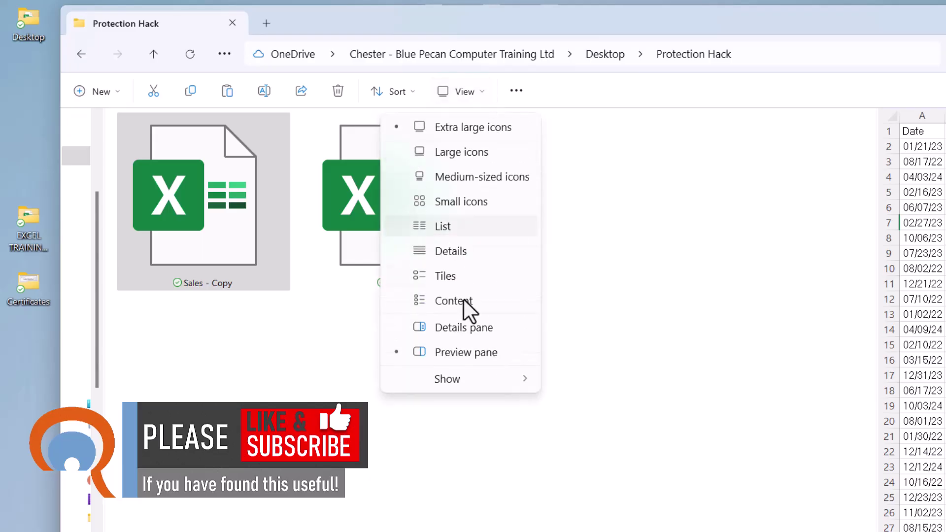
mouse_move(479, 385)
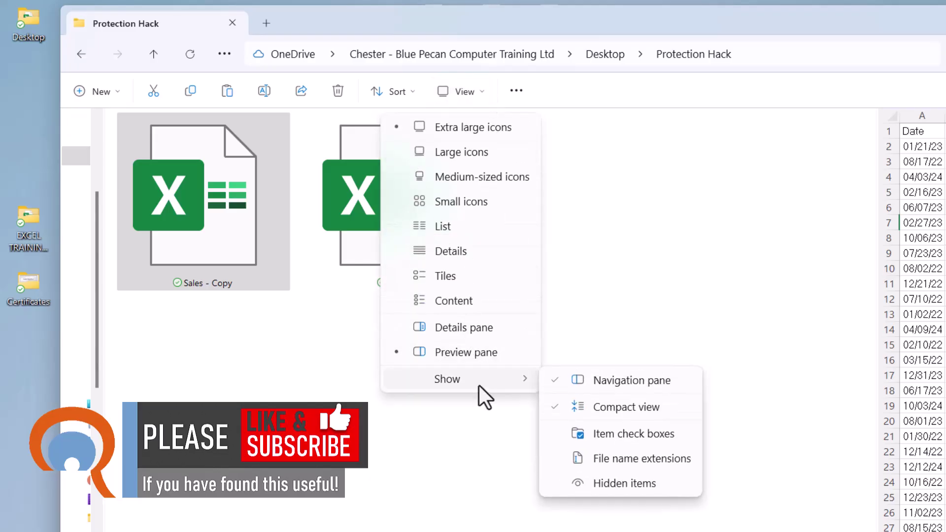
click(600, 460)
click(206, 271)
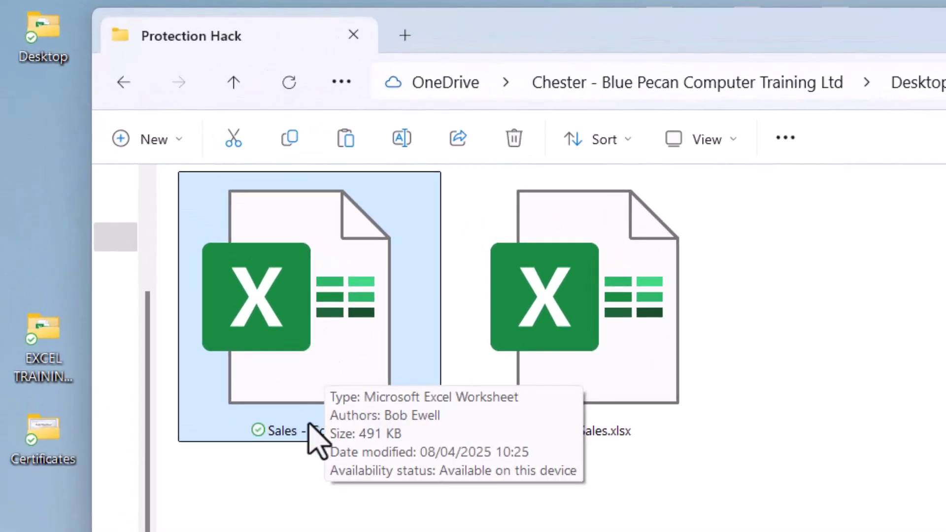
Rename Sales - Copy.xlsx to Sales - Copy.zip and confirm the extension change
click(345, 433)
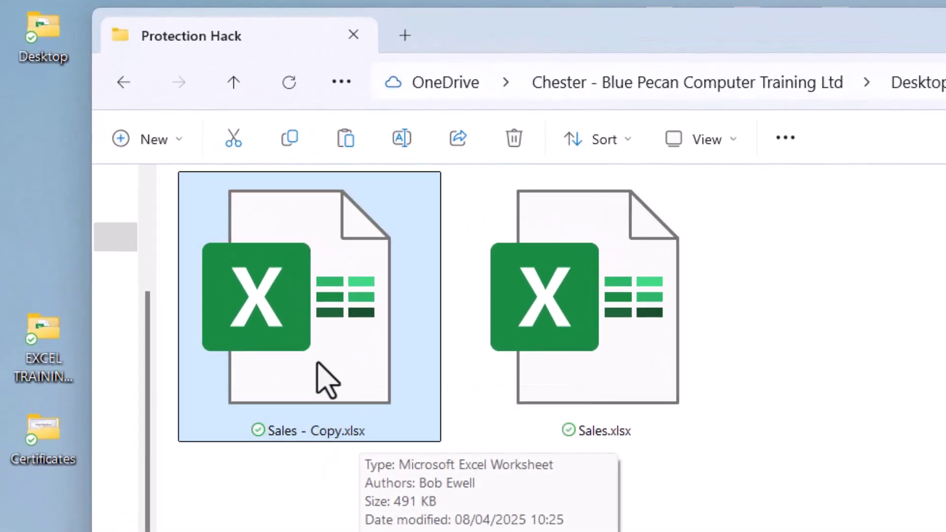
click(402, 138)
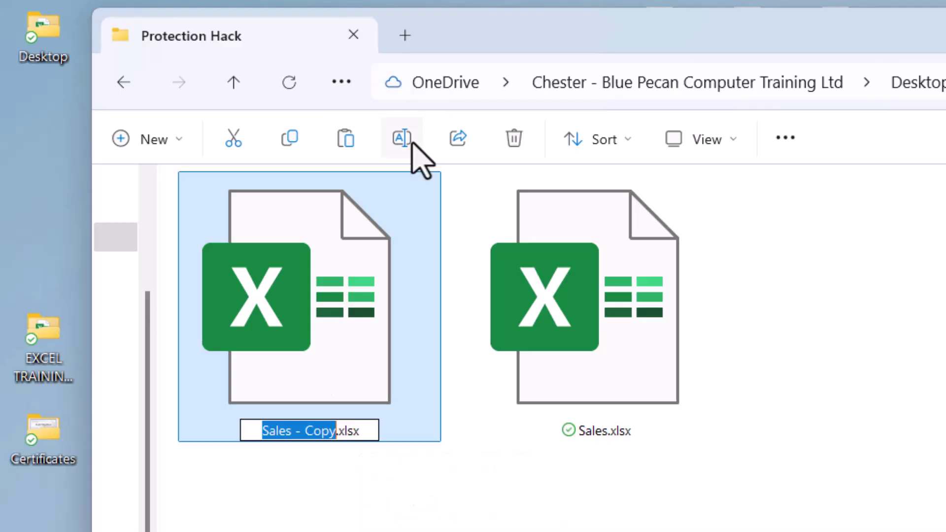
click(370, 437)
key(BackSpace)
key(BackSpace)
key(BackSpace)
key(BackSpace)
text(z)
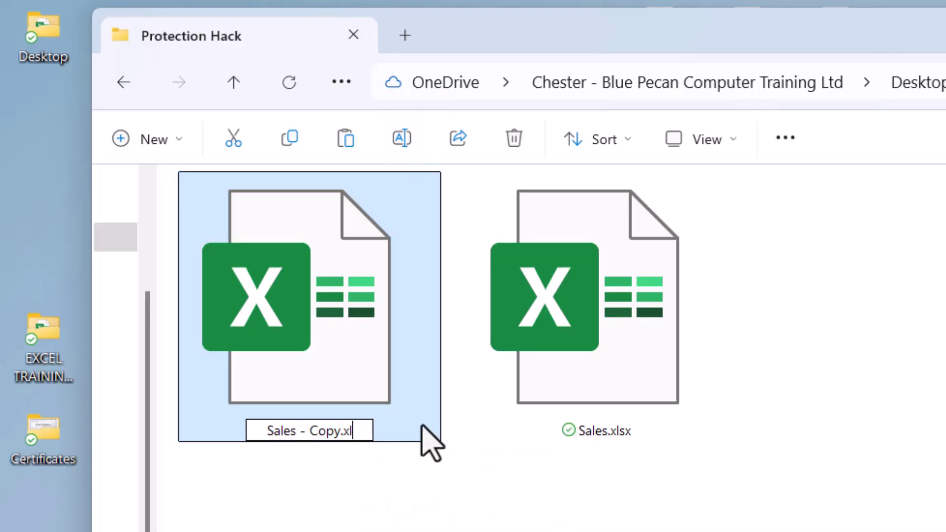
key(BackSpace)
text(zip)
key(Return)
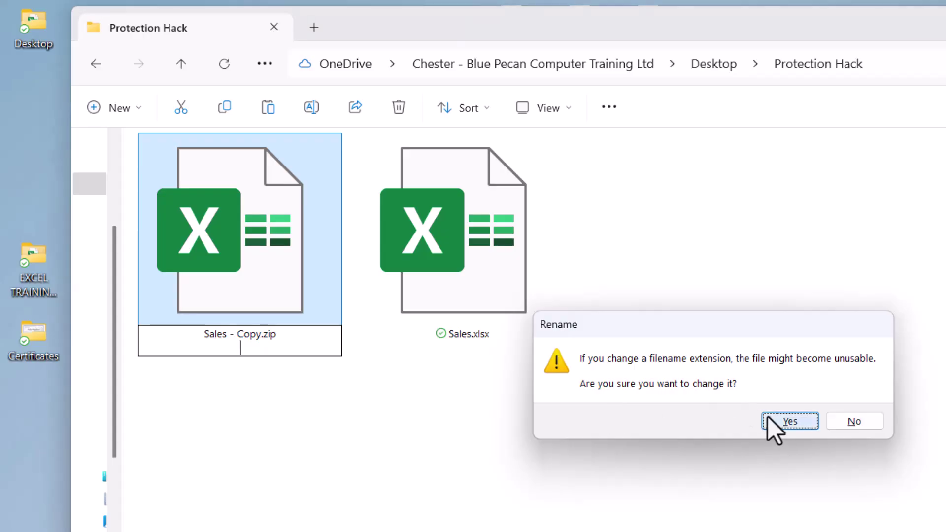
click(771, 417)
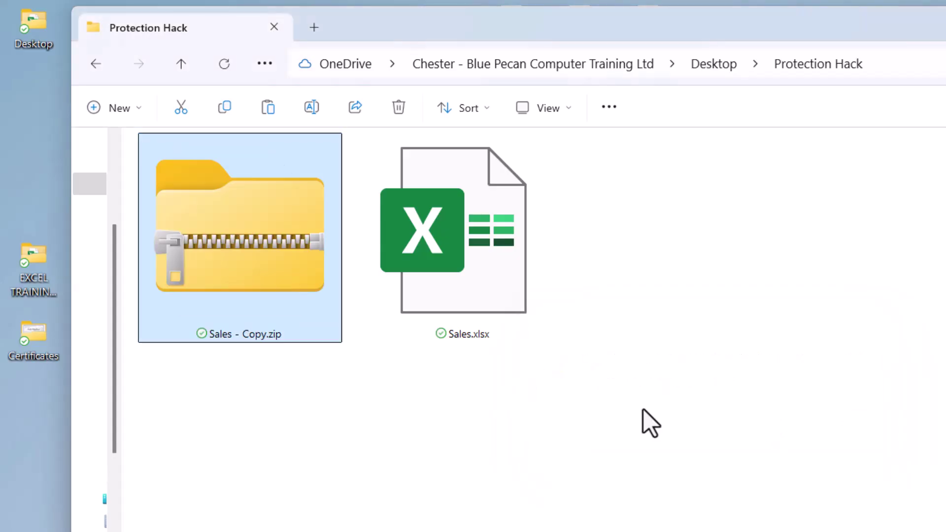
Copy workbook.xml from the xl folder in Sales - Copy.zip to the desktop
double_click(262, 246)
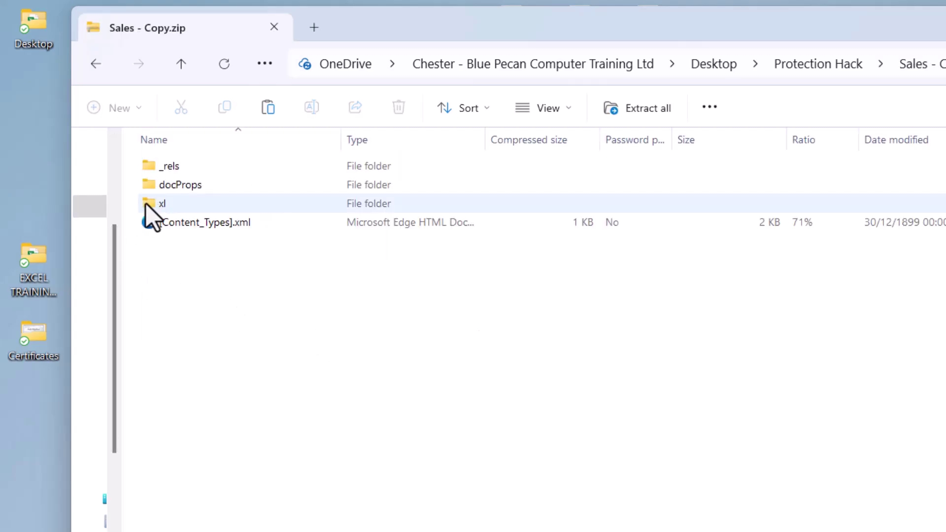
double_click(147, 203)
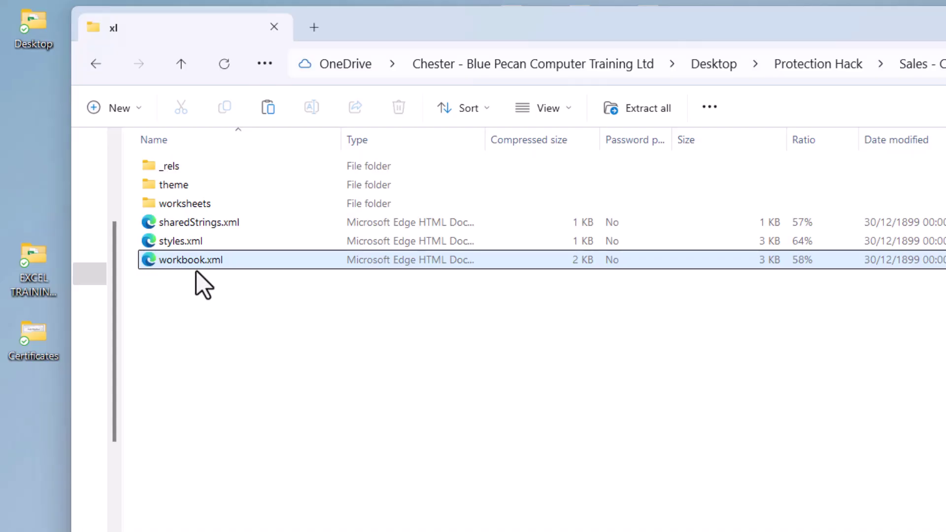
right_click(178, 264)
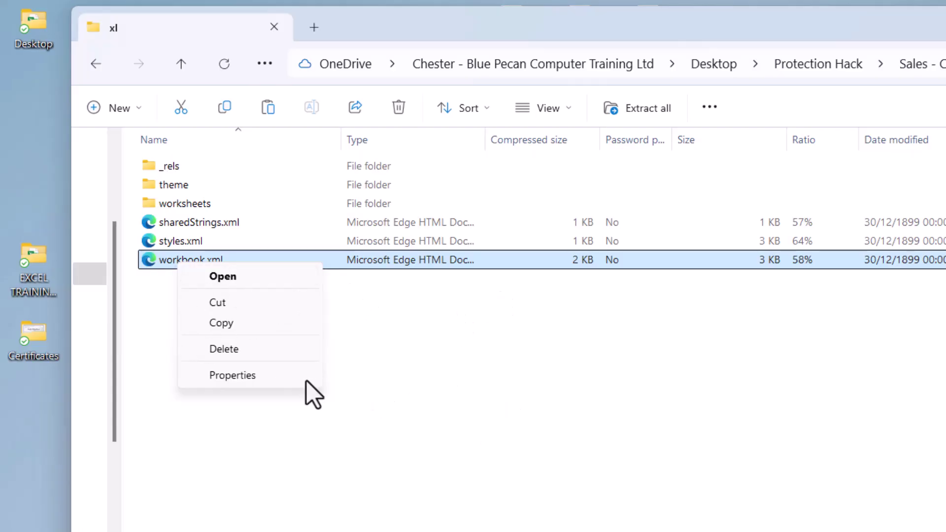
click(150, 314)
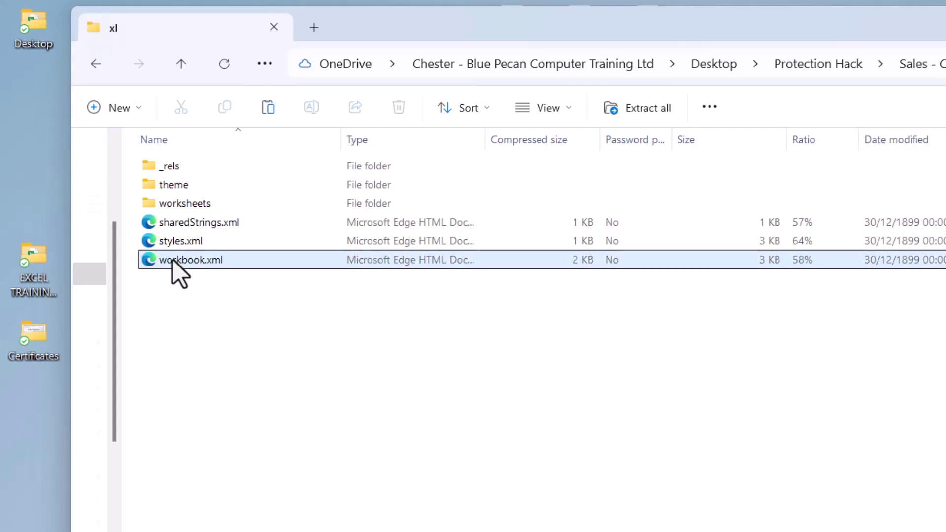
drag(172, 260, 25, 140)
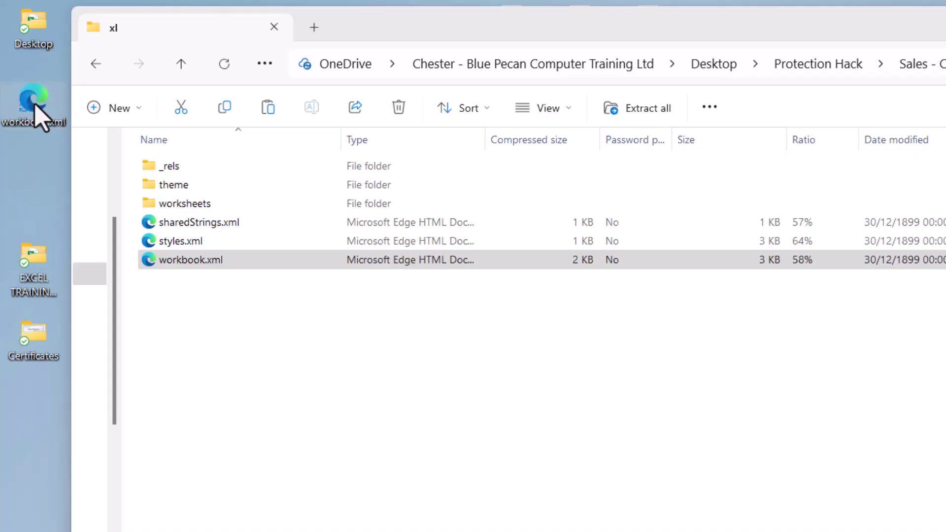
right_click(35, 104)
Open workbook.xml in Notepad and search 'protection' to reach the workbookProtection tag
mouse_move(99, 196)
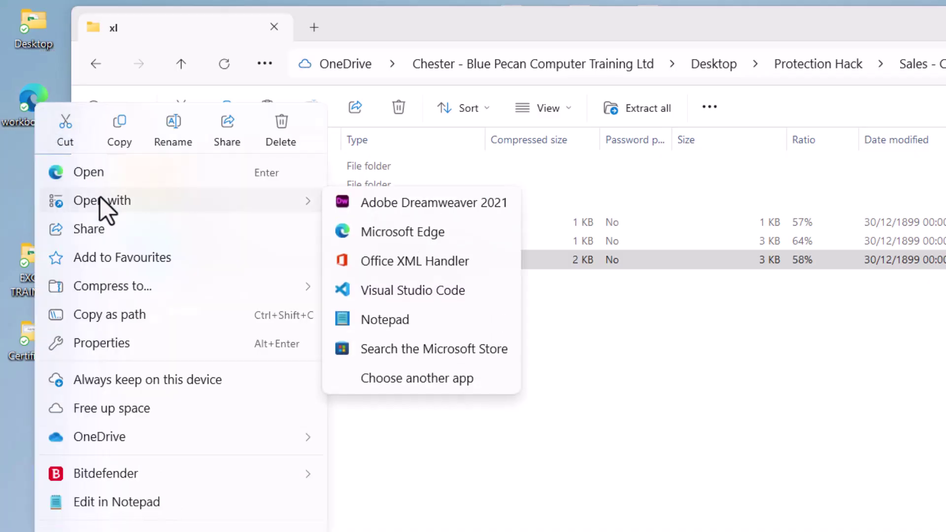
click(395, 322)
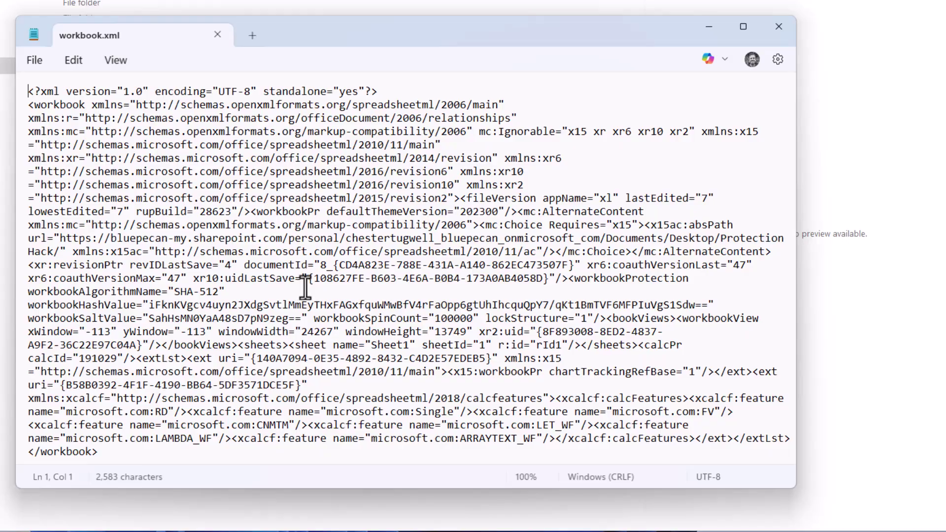
key(ctrl+f)
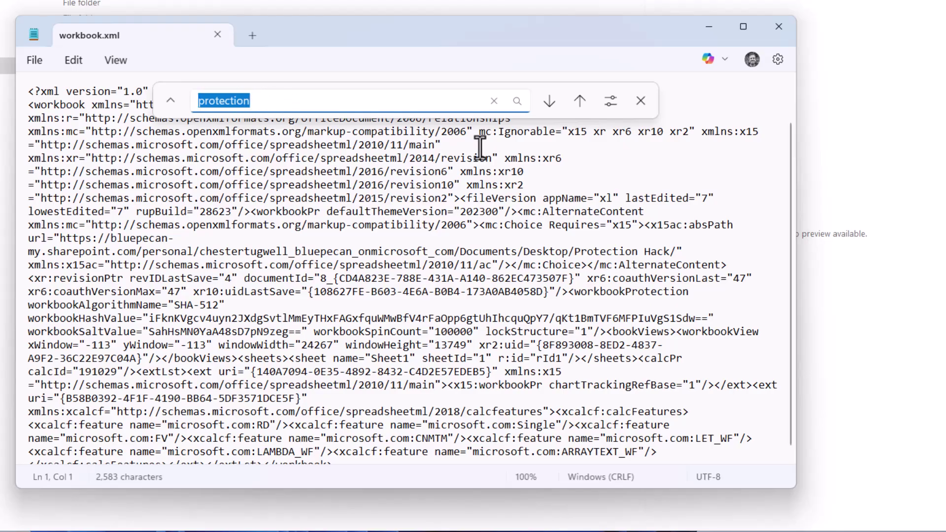
click(550, 101)
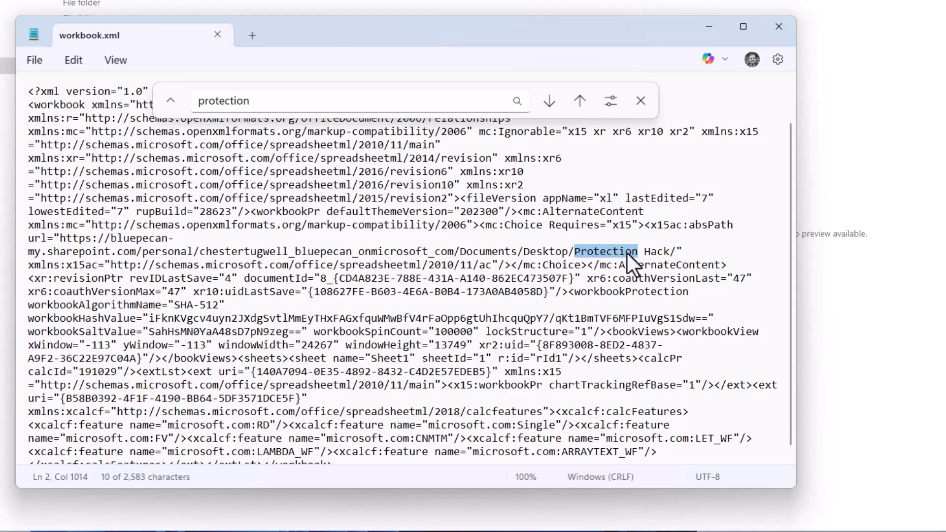
click(553, 102)
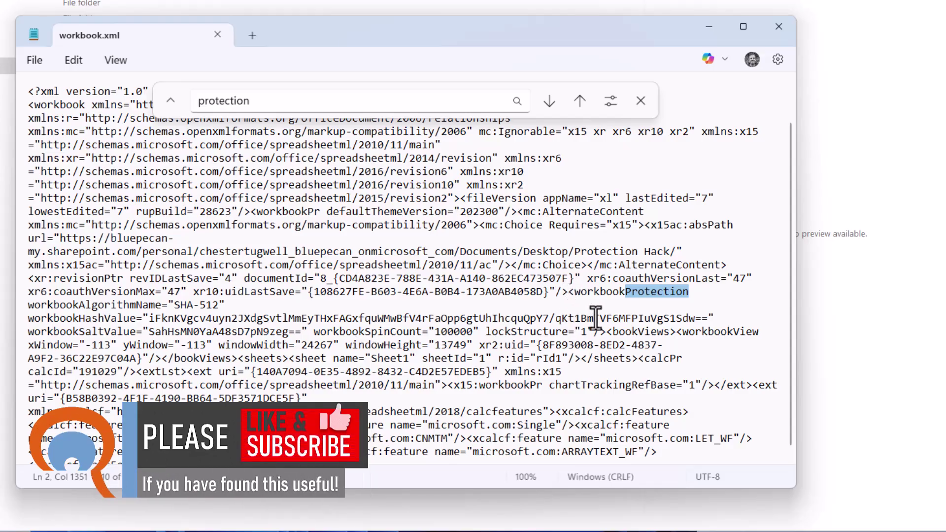
click(566, 292)
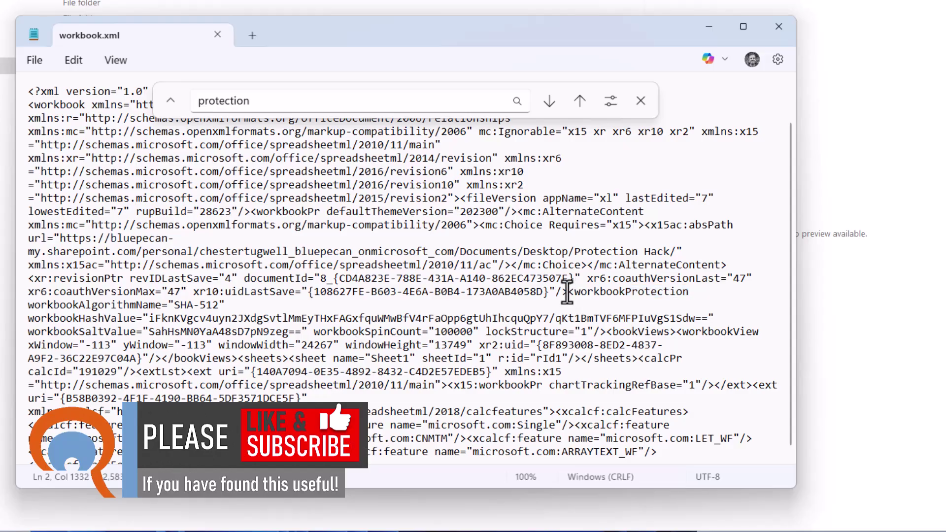
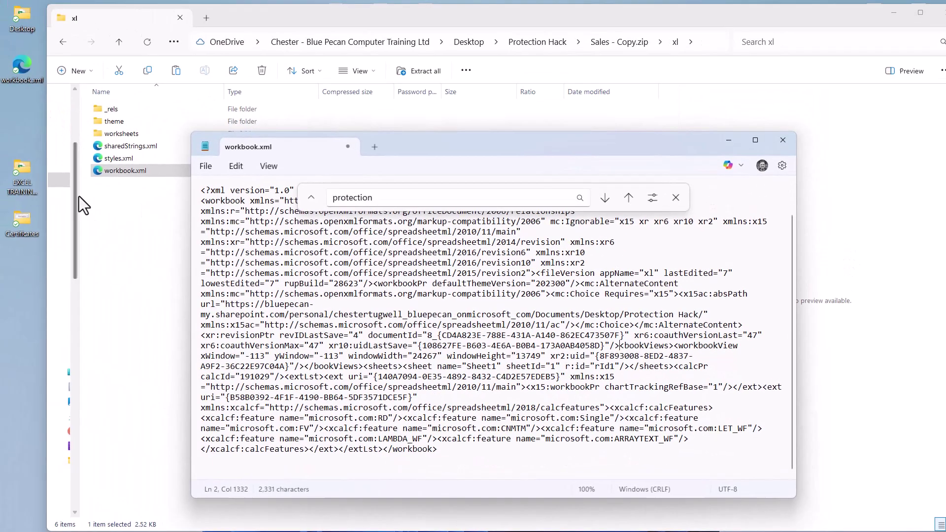
Save the edited workbook.xml in Notepad and close the Notepad window
click(202, 167)
click(213, 266)
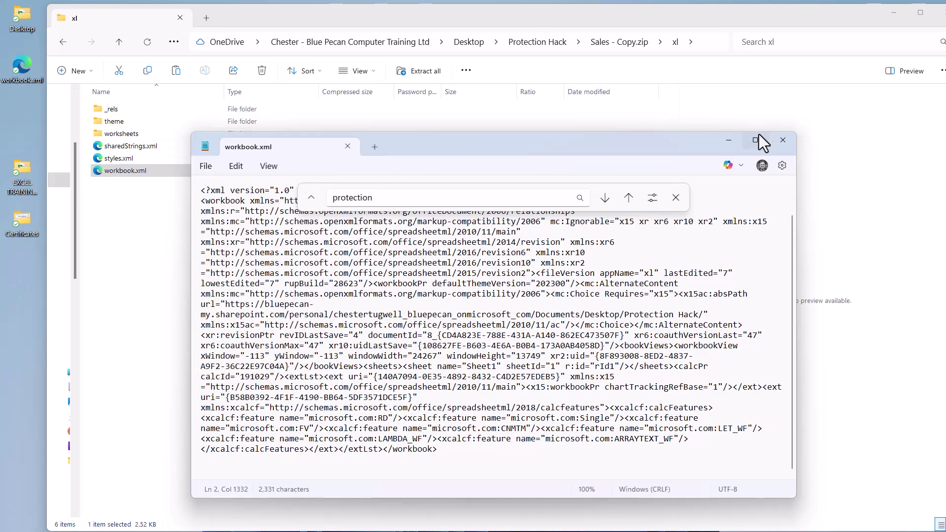
click(783, 140)
Copy the desktop workbook.xml into Sales - Copy.zip's xl folder, replacing the original file
key(Up)
key(Up)
key(Up)
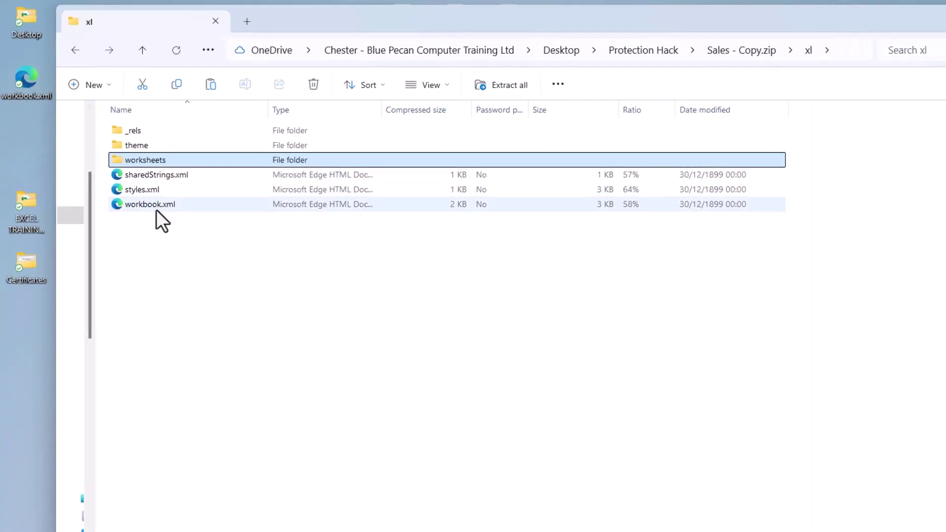
click(25, 81)
drag(25, 82, 181, 252)
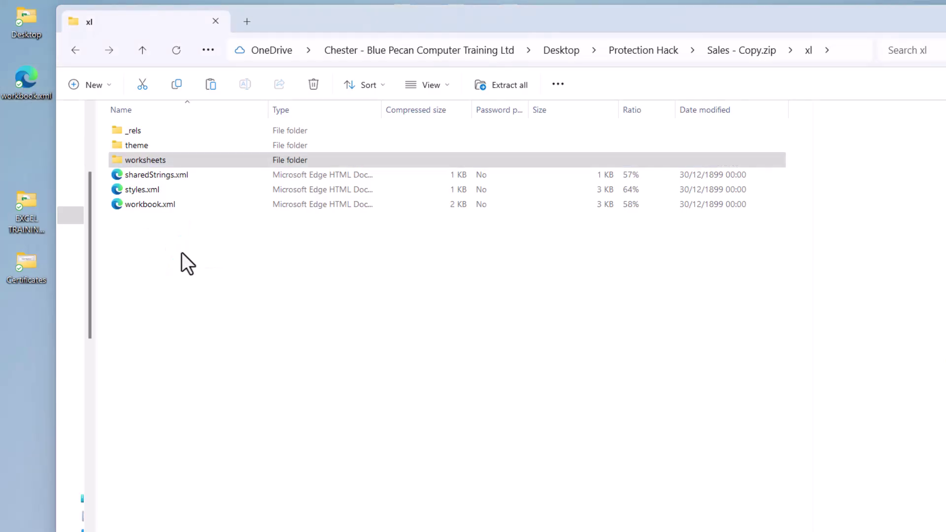
click(472, 262)
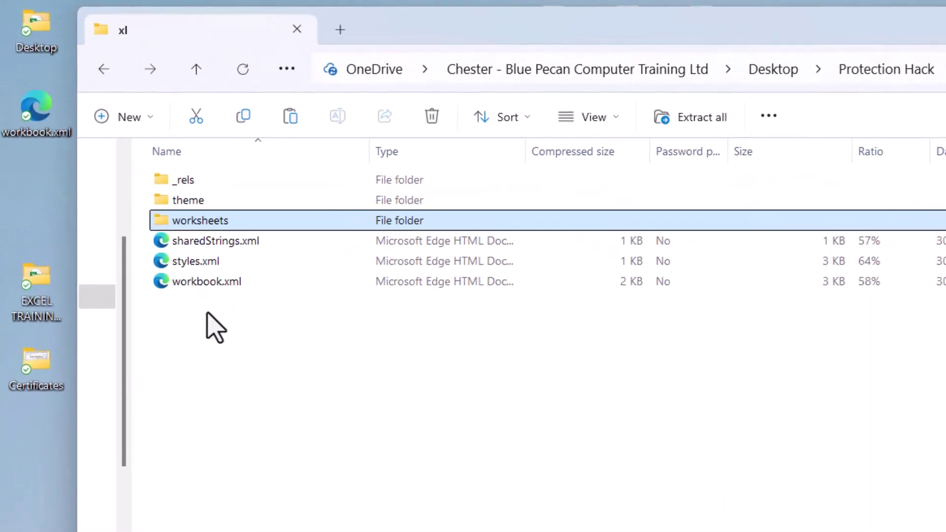
Copy sheet1.xml from the zip's worksheets folder onto the desktop
double_click(188, 222)
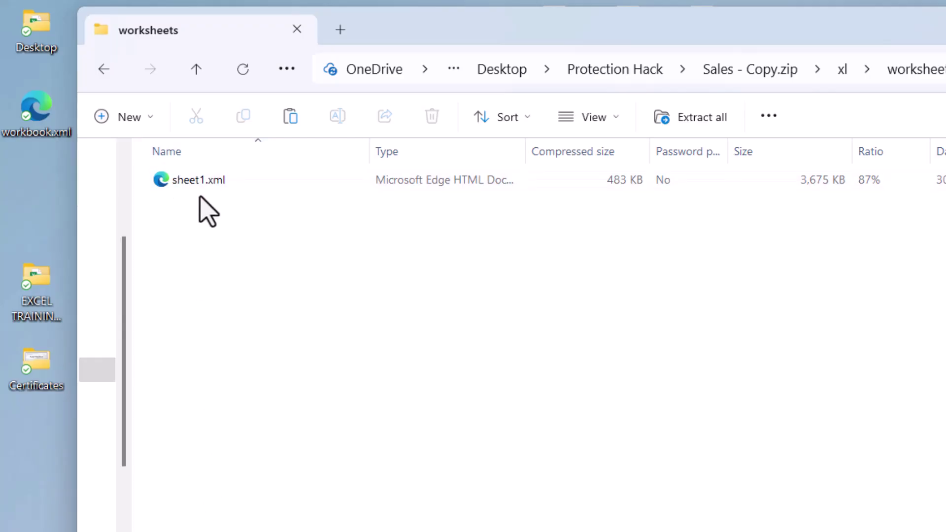
drag(188, 180, 24, 213)
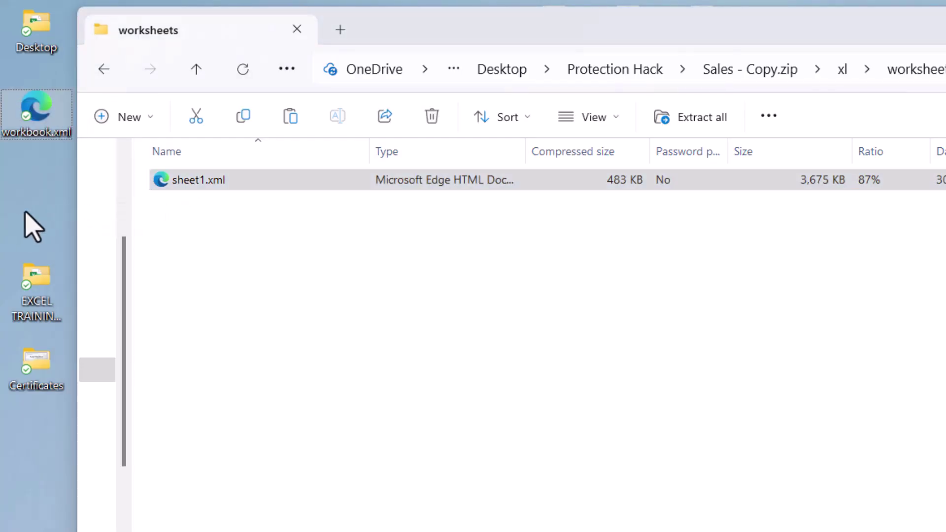
right_click(37, 197)
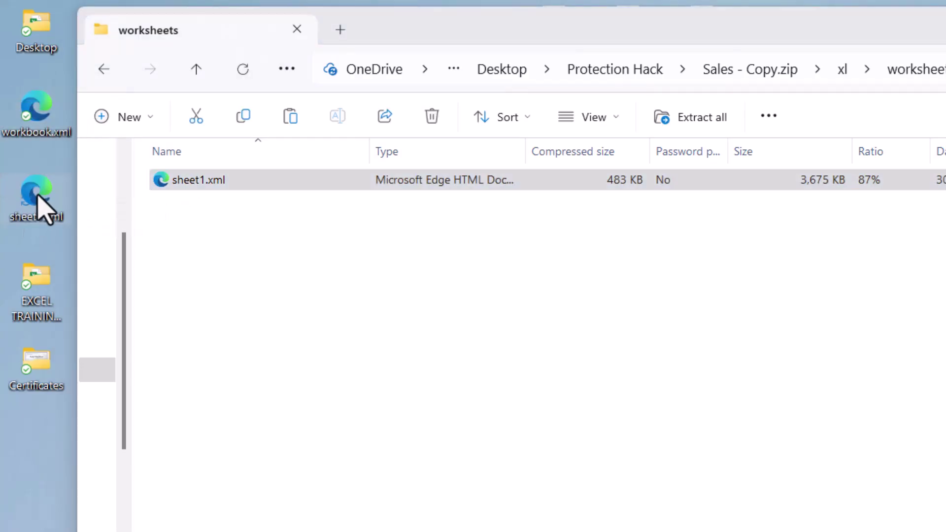
Open the desktop sheet1.xml in Notepad, search for 'protection' and place the cursor before <sheetProtection
mouse_move(211, 303)
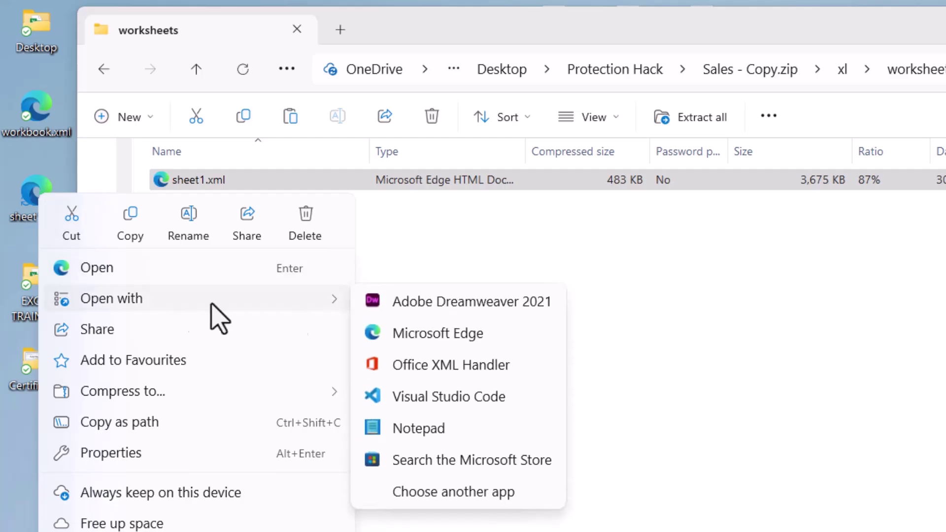
click(404, 429)
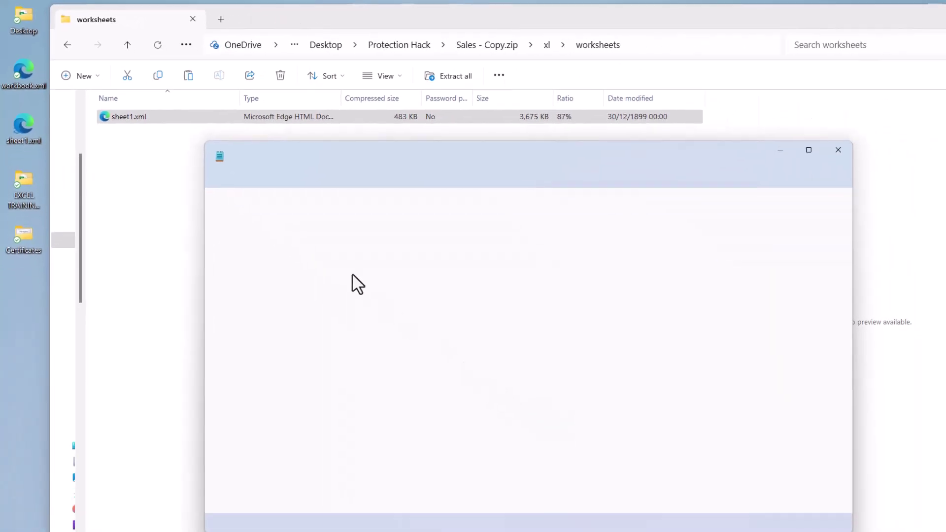
key(ctrl+f)
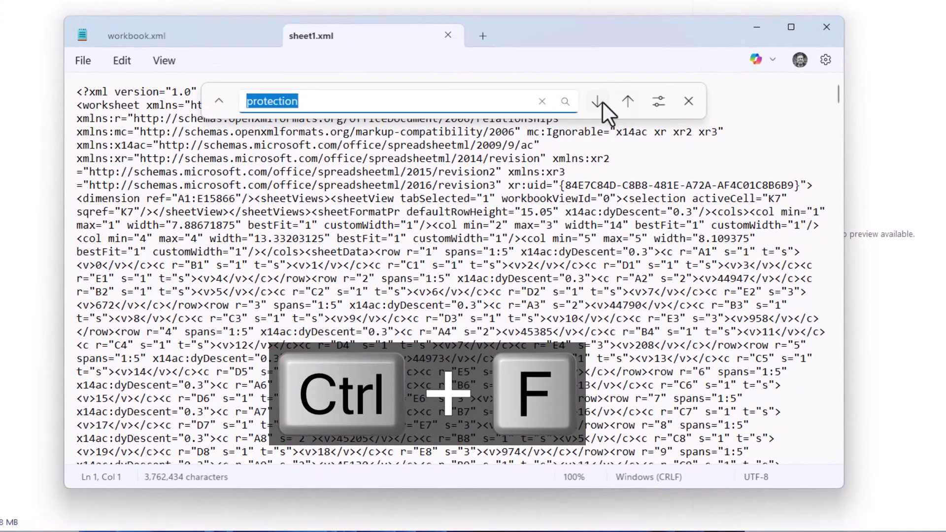
click(600, 102)
scroll(525, 281, down, 1)
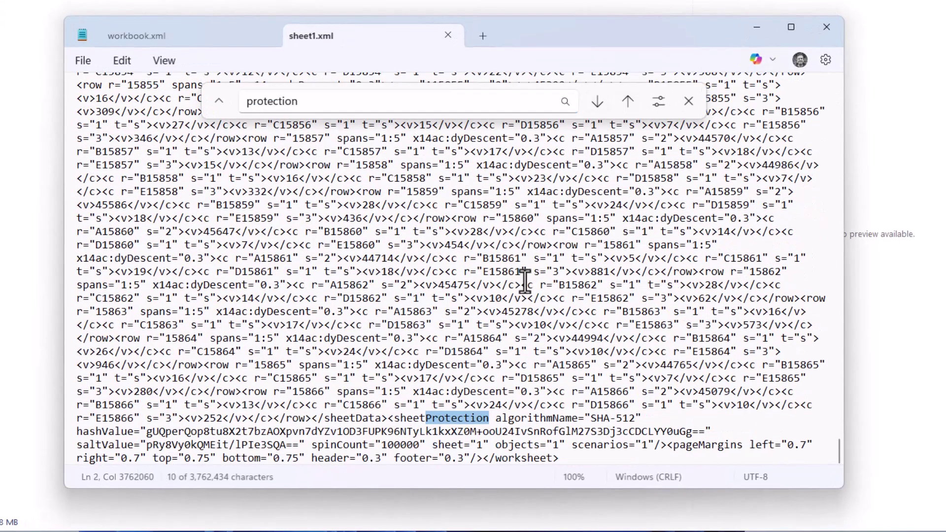
click(388, 419)
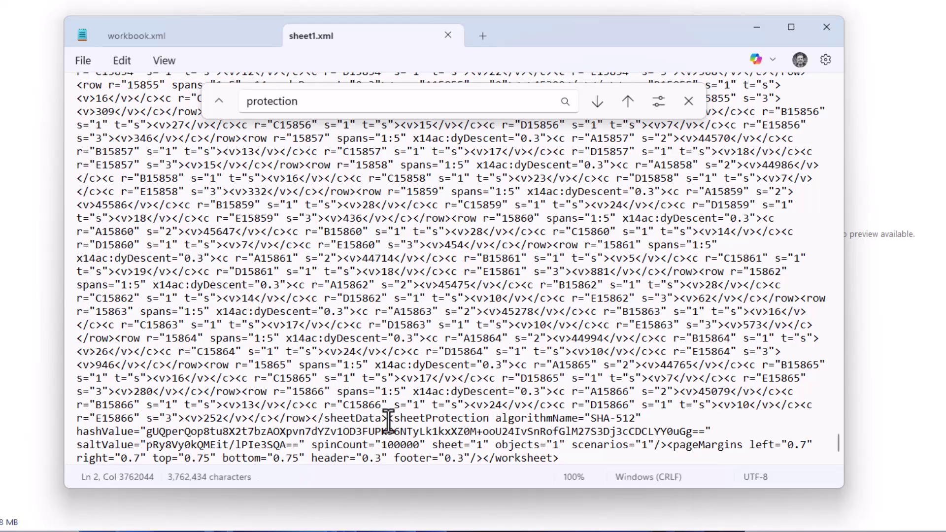
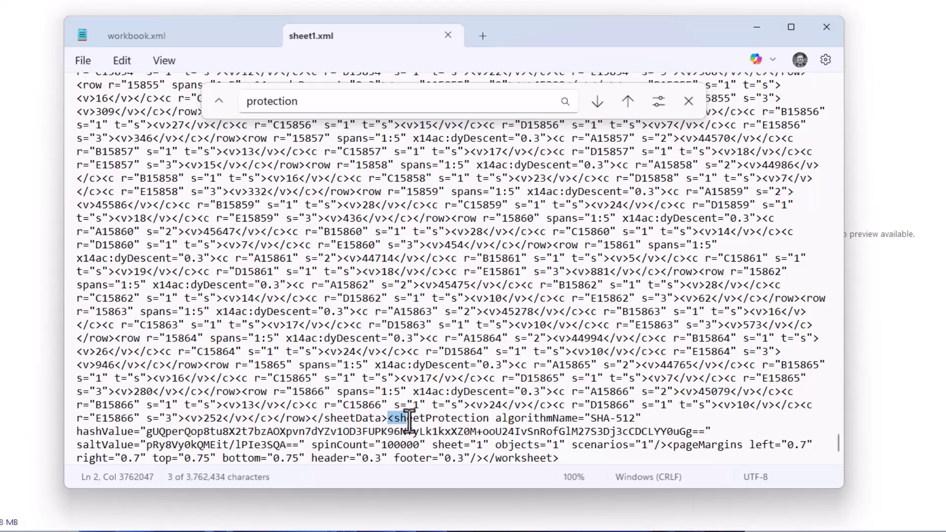
Select the entire <sheetProtection … /> tag near the end of sheet1.xml for deletion
drag(408, 419, 657, 446)
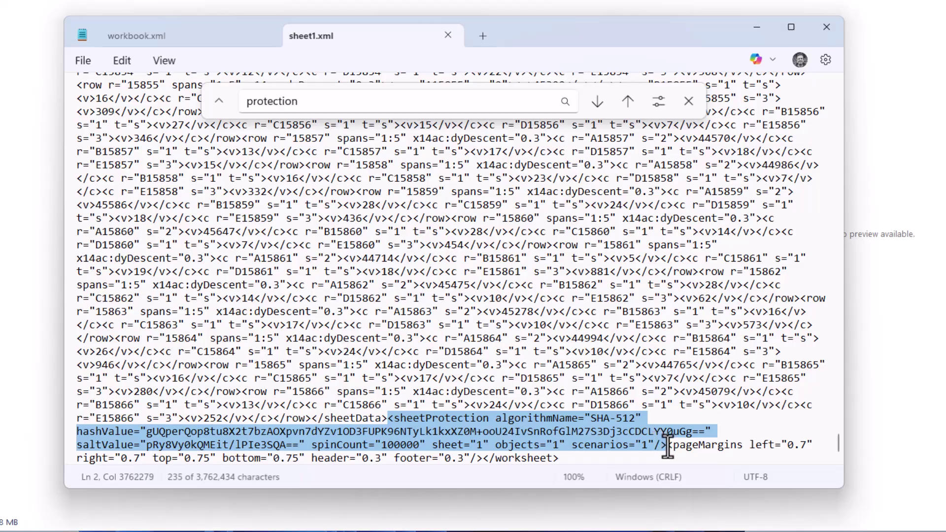
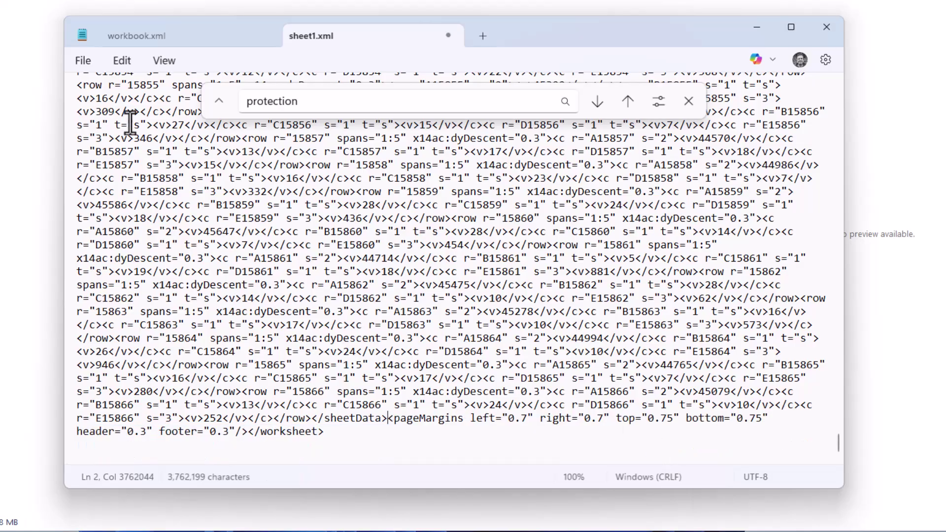
Save sheet1.xml with its sheetProtection element deleted, then exit Notepad
click(84, 61)
click(97, 190)
click(822, 29)
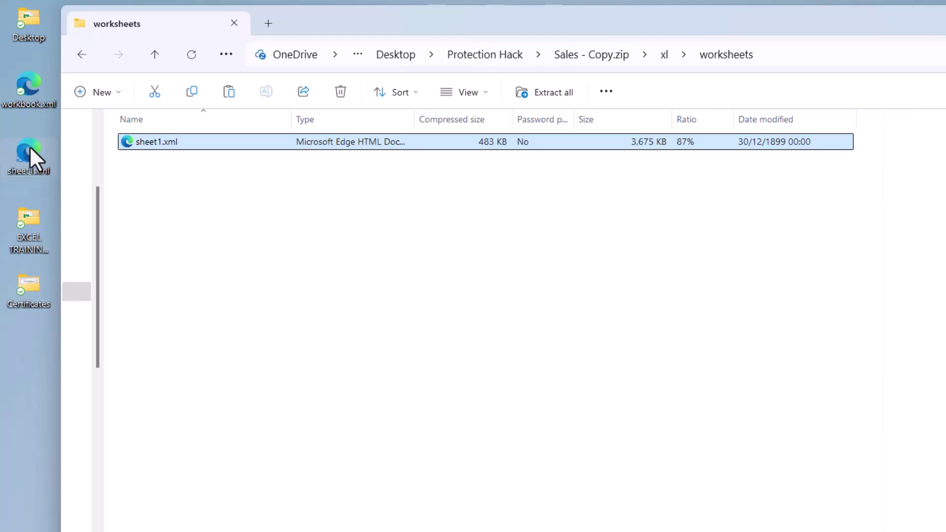
Overwrite the zip's worksheets/sheet1.xml with the edited desktop copy and move back up toward the zip root
drag(28, 147, 184, 176)
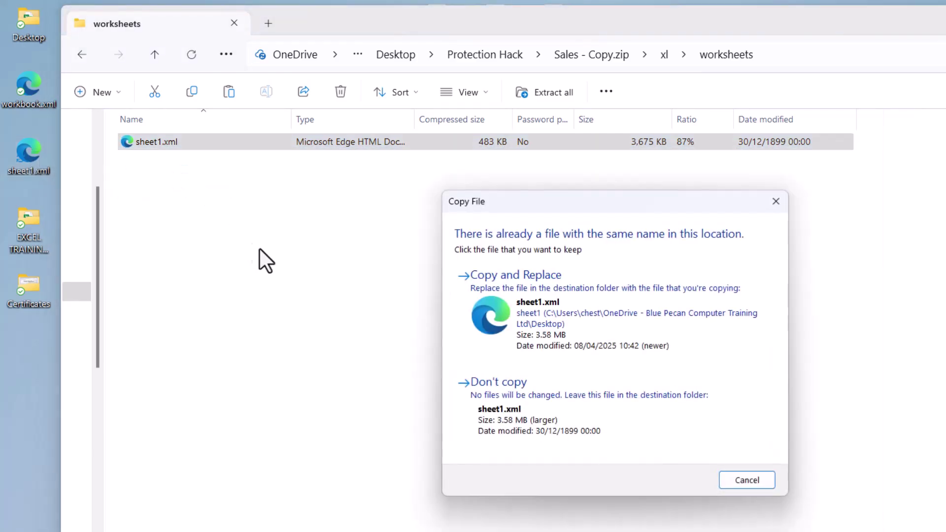
click(552, 313)
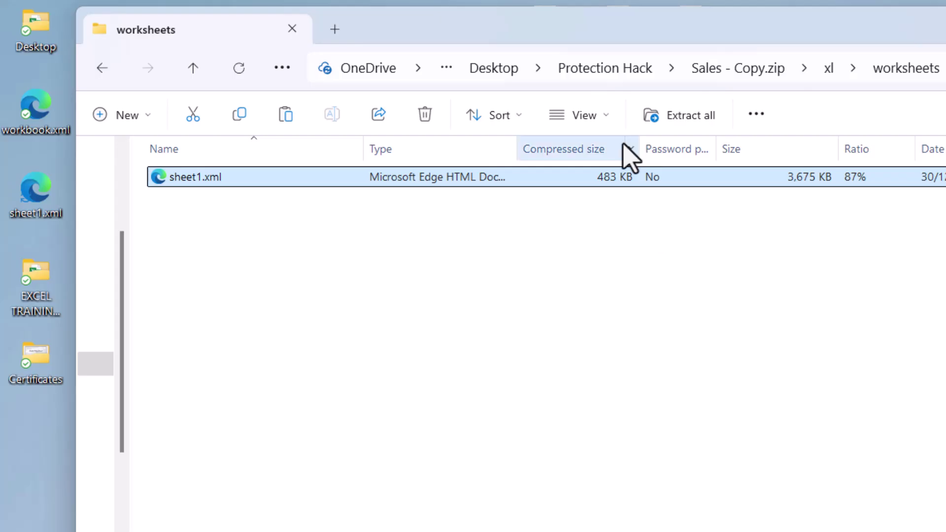
click(196, 69)
Back in Protection Hack, rename Sales - Copy.zip to Sales - Copy.xlsx, accepting the extension change
click(196, 70)
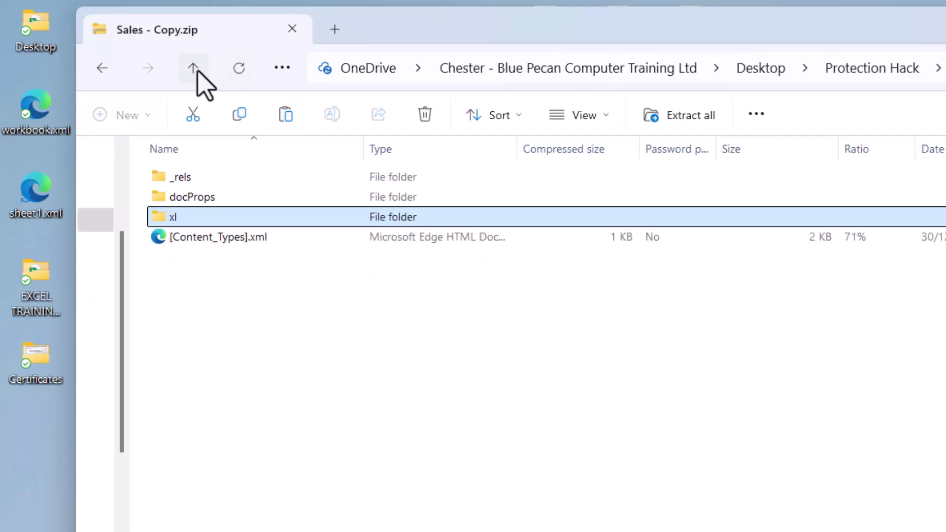
click(196, 70)
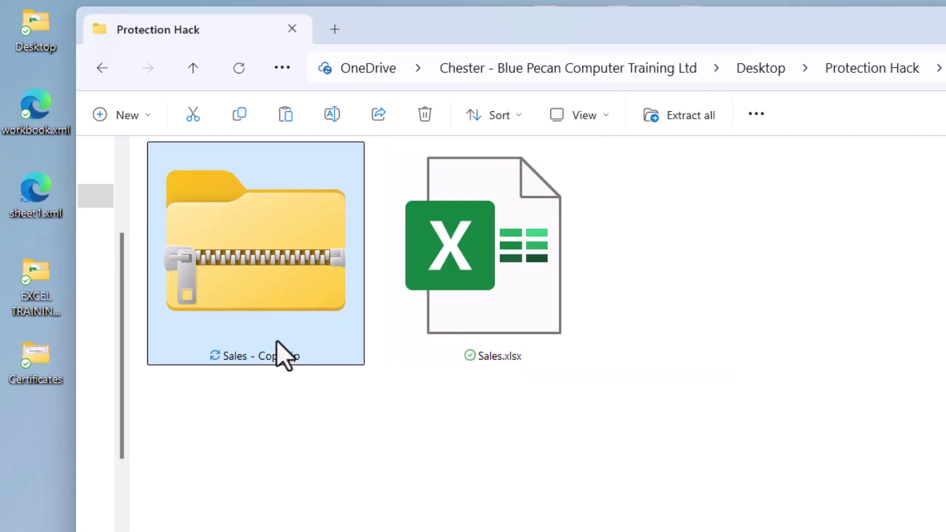
click(332, 114)
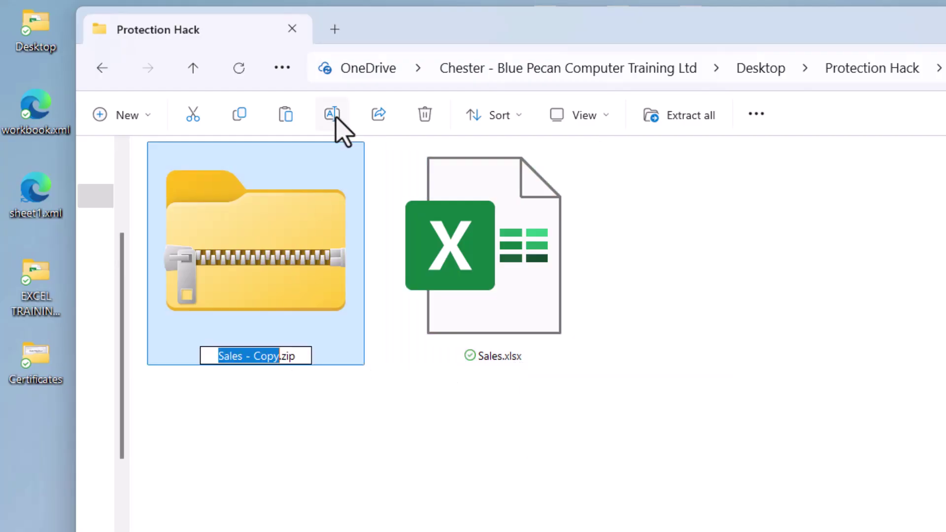
click(304, 356)
key(BackSpace)
key(BackSpace)
key(BackSpace)
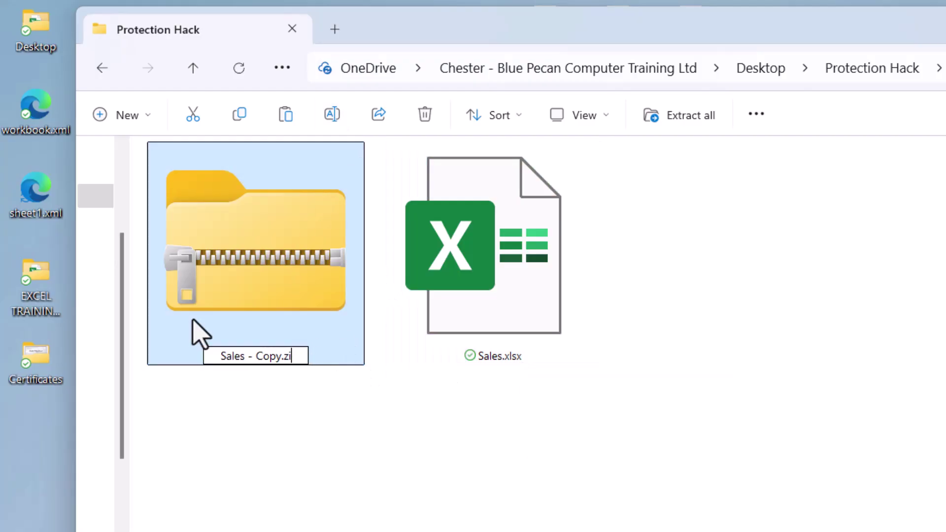
text(xls)
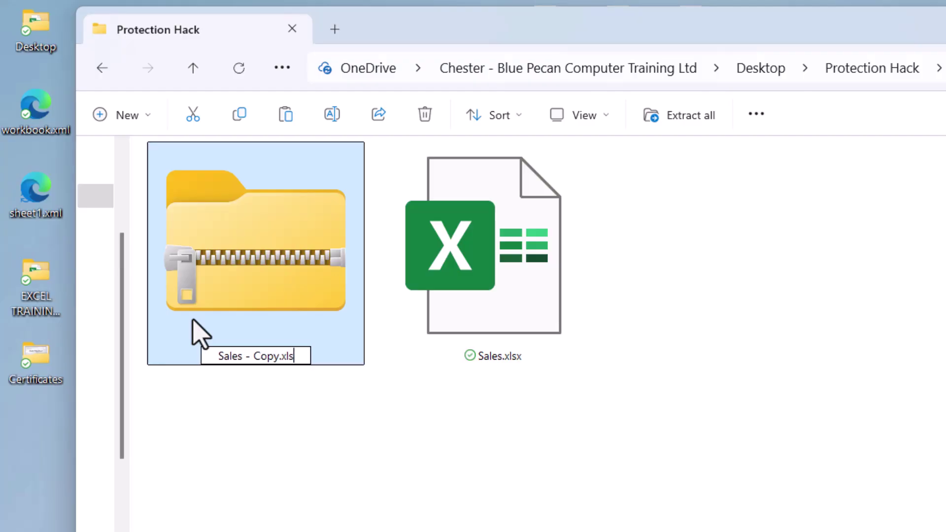
text(x)
click(289, 416)
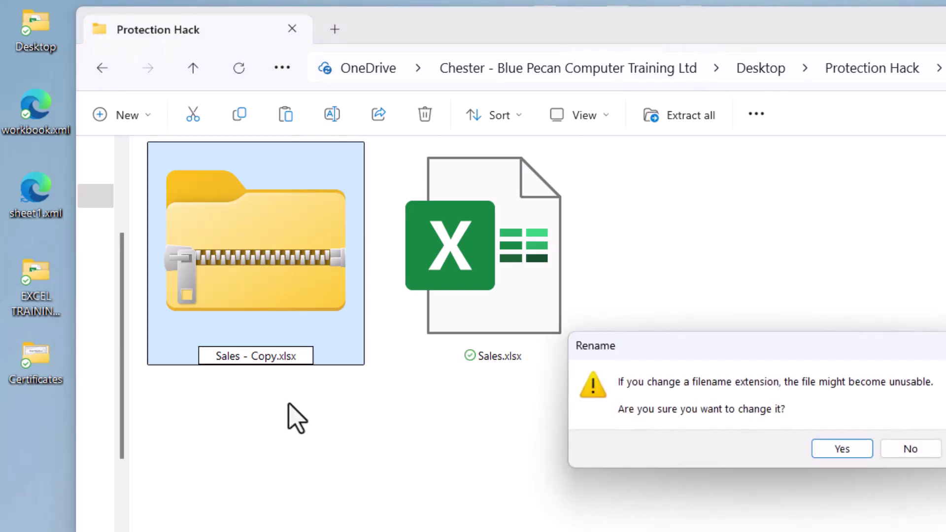
click(833, 449)
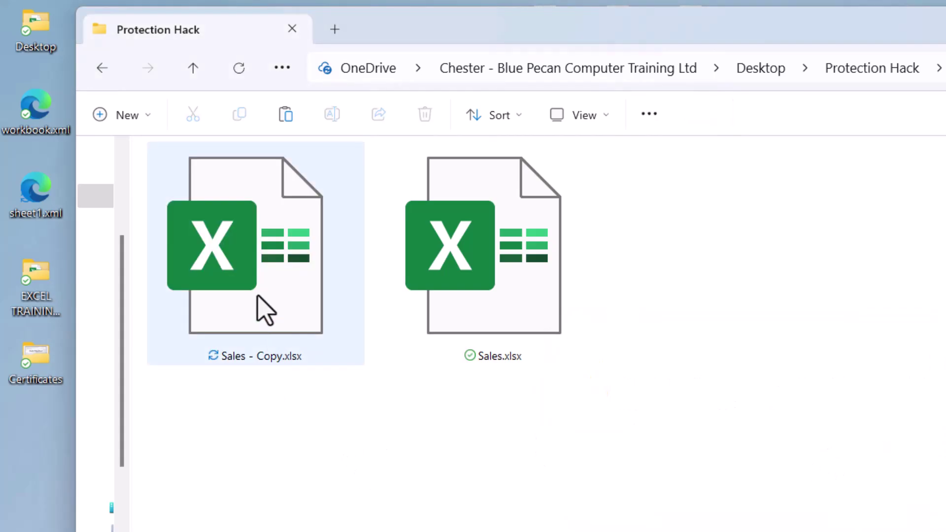
click(265, 310)
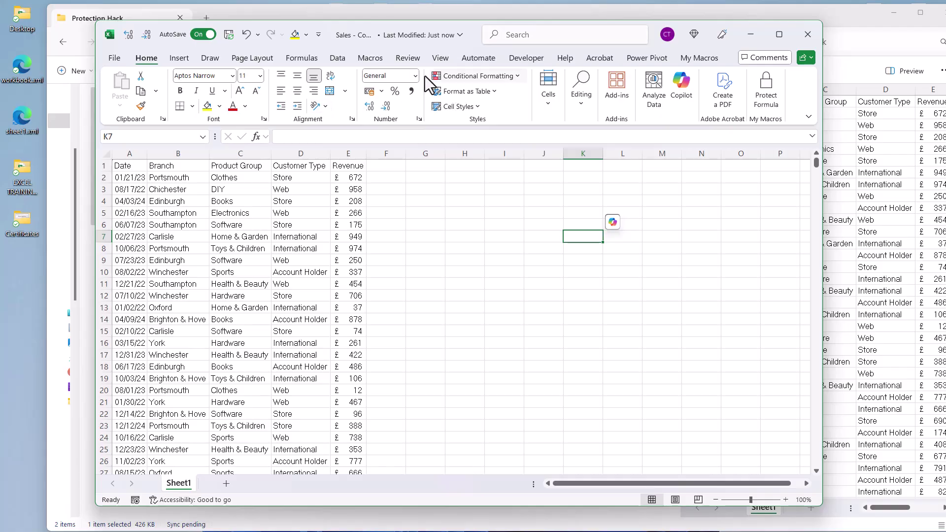
Check the Review protection options, change E6 from 175 to 54, and insert a new blank Sheet2
click(408, 58)
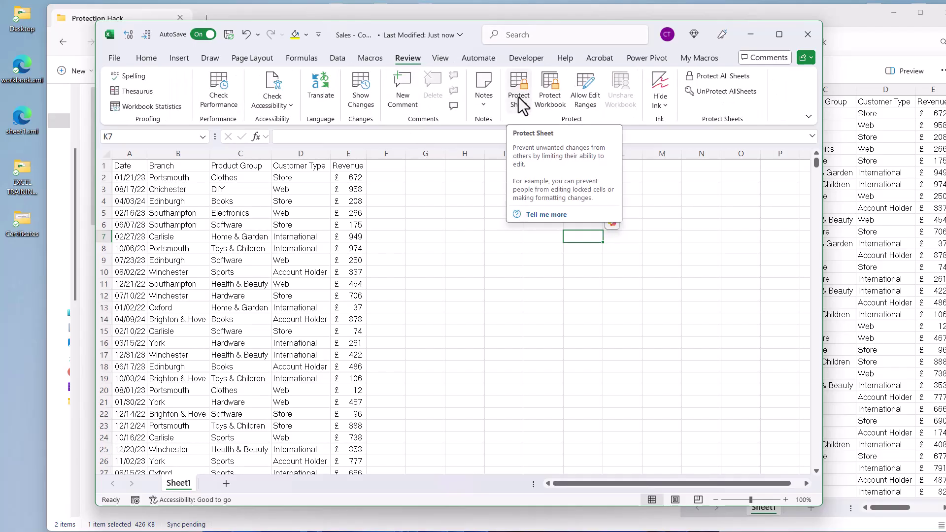
click(355, 222)
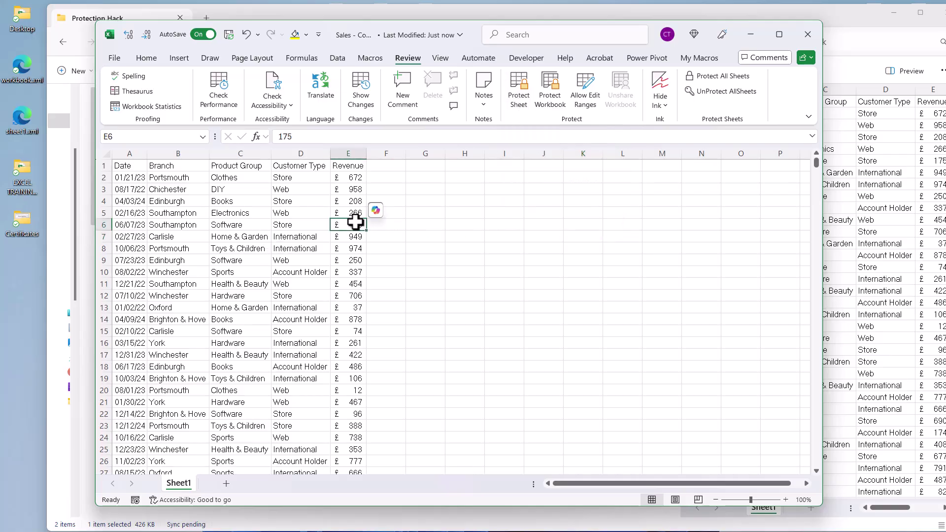
text(54)
click(345, 250)
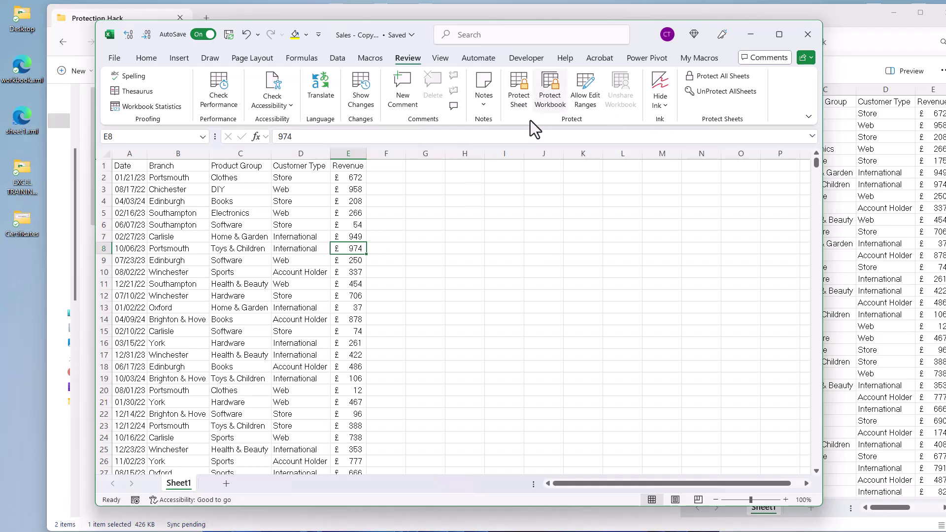
click(226, 485)
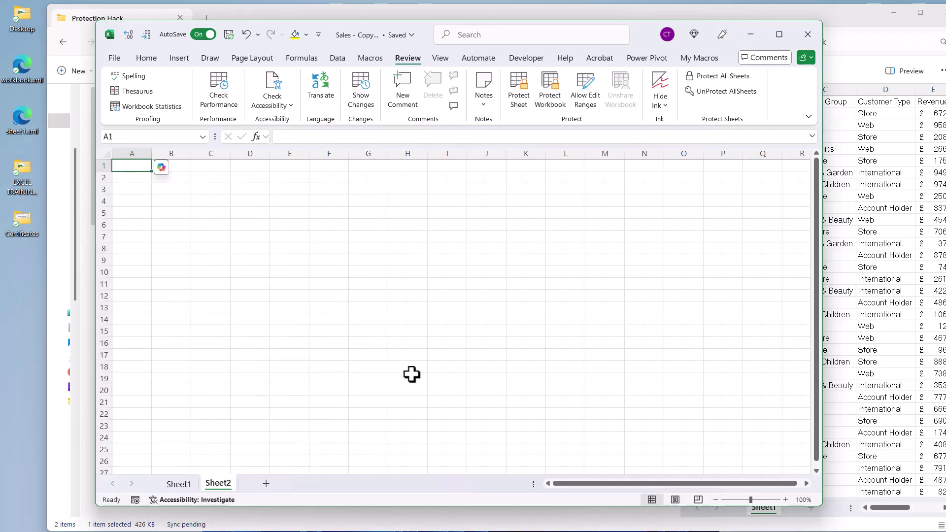